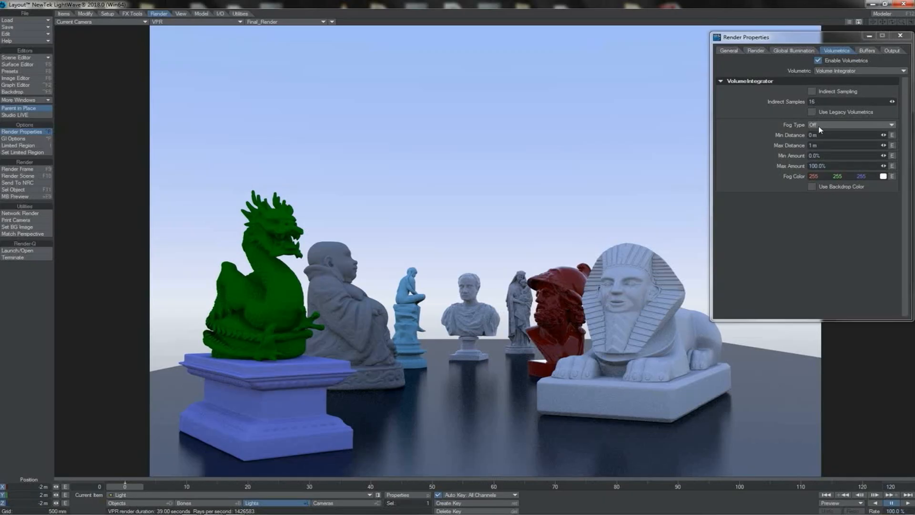
# Try the Linear fog type on the statue scene with a maximum distance of 10 m
pyautogui.click(818, 125)
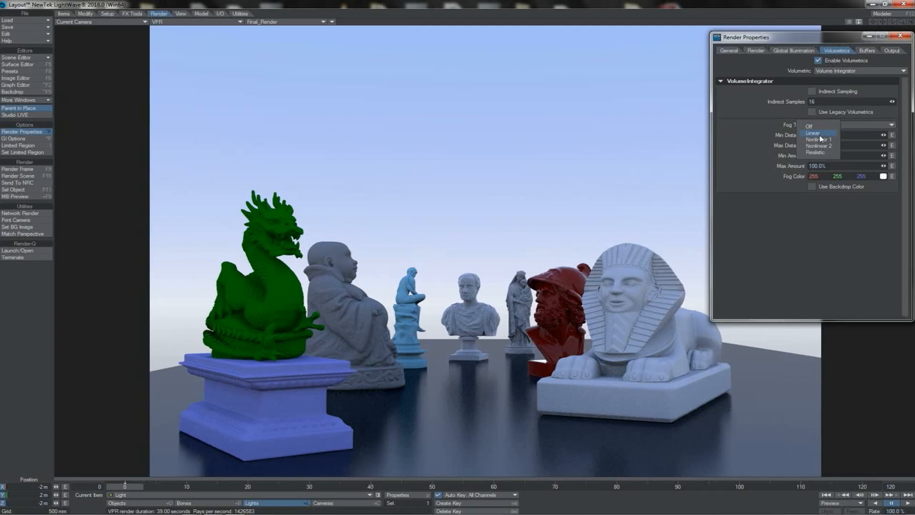
pyautogui.click(820, 135)
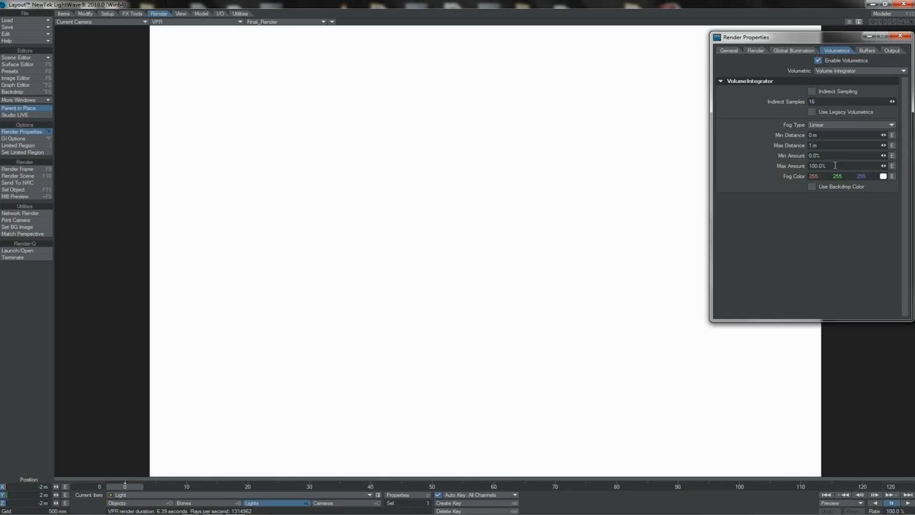
pyautogui.click(824, 145)
pyautogui.write('10')
pyautogui.press('Return')
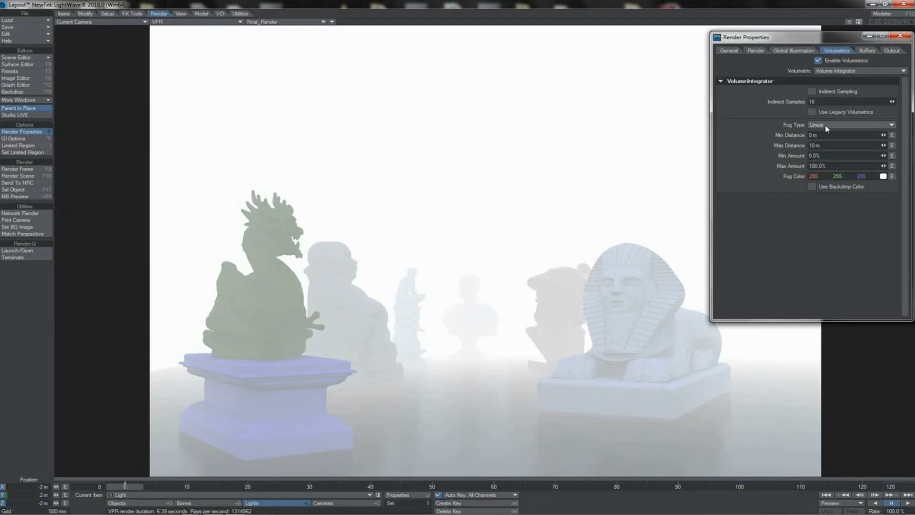
# Try the Nonlinear 1 fog type and then the Nonlinear 2 fog type for comparison
pyautogui.click(820, 125)
pyautogui.click(829, 137)
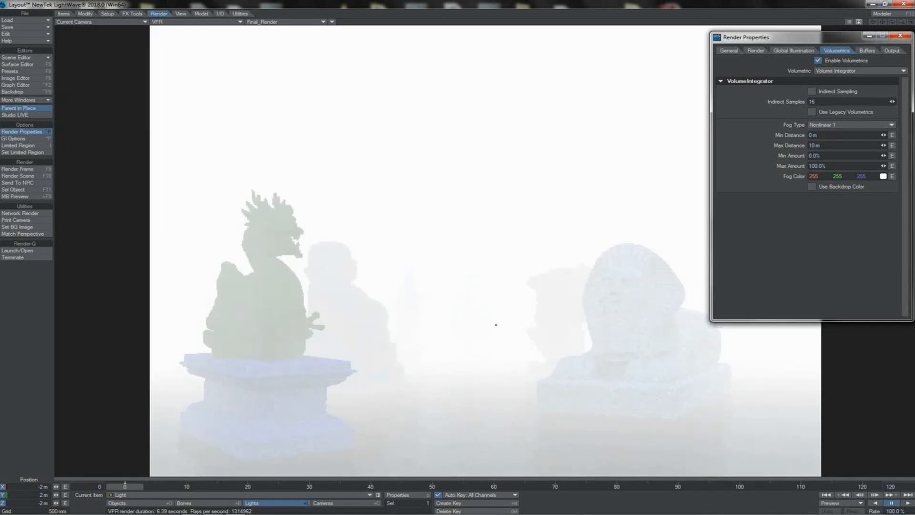
pyautogui.click(821, 125)
pyautogui.click(824, 131)
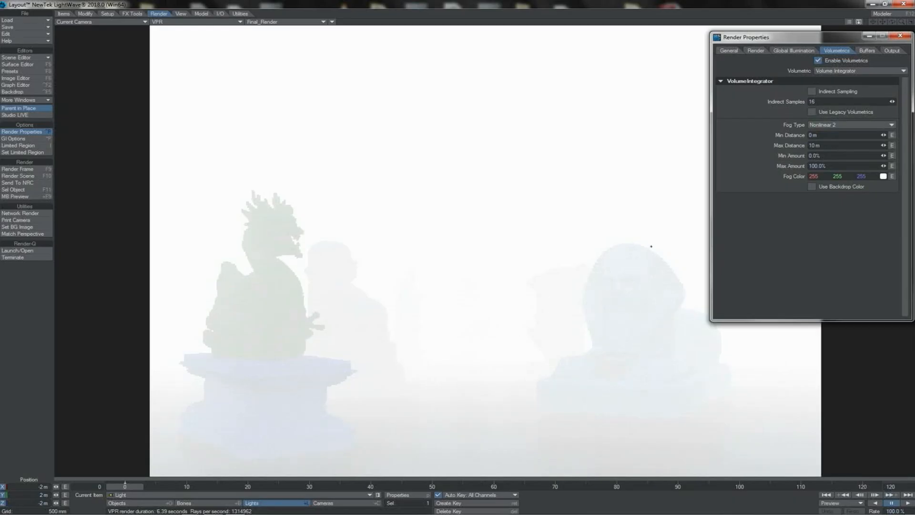
# Set the fog type to Realistic with a minimum distance of 2 m and a maximum distance of 20 m
pyautogui.click(810, 124)
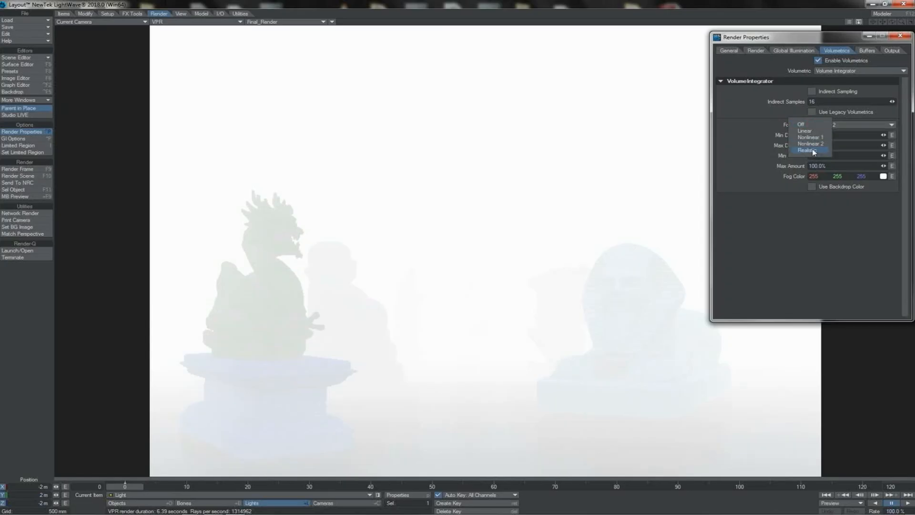
pyautogui.click(810, 150)
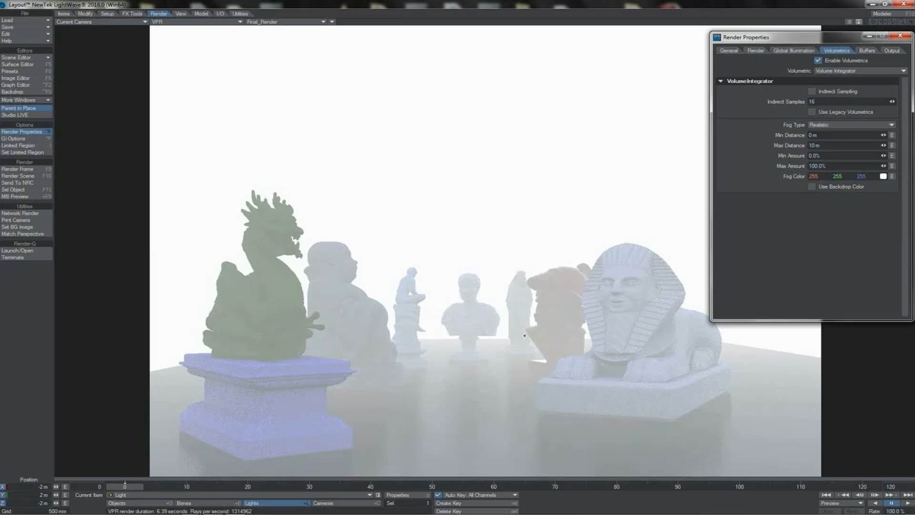
pyautogui.click(822, 146)
pyautogui.write('20')
pyautogui.press('Tab')
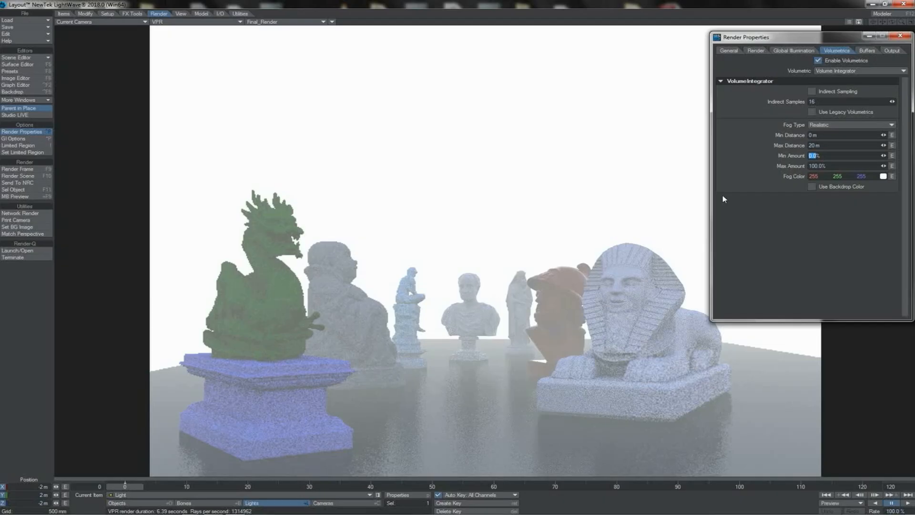
pyautogui.hotkey('shift', 'Tab')
pyautogui.hotkey('shift', 'Tab')
pyautogui.write('2')
pyautogui.press('Tab')
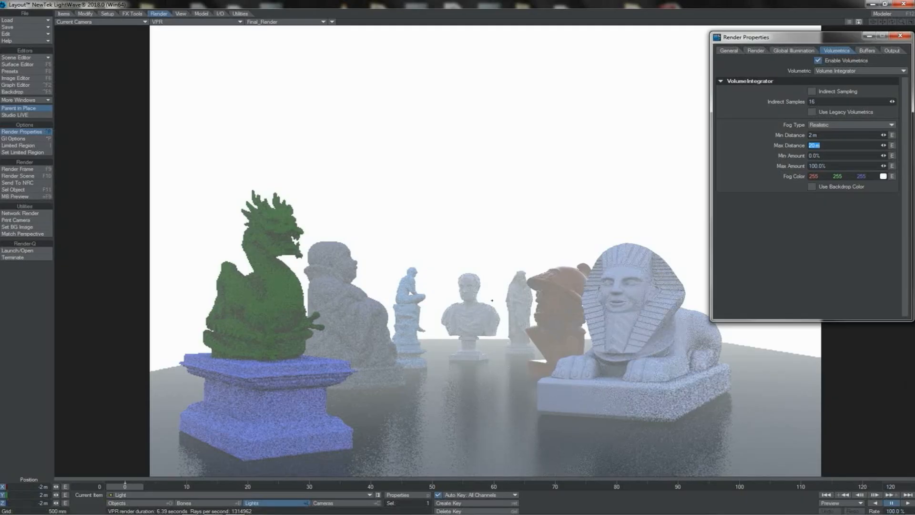
# Set the fog color to lime green (158, 255, 62) and try using the backdrop color for the fog instead
pyautogui.click(817, 166)
pyautogui.write('80')
pyautogui.press('Tab')
pyautogui.click(883, 176)
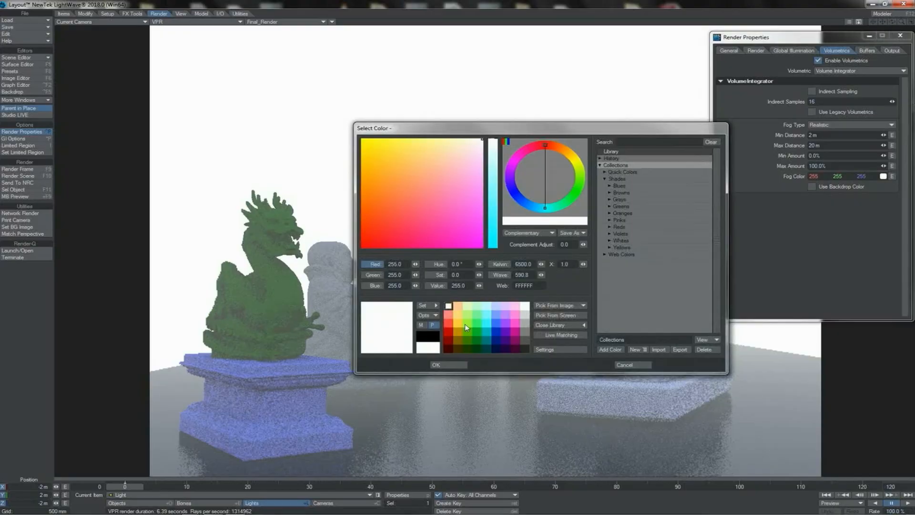
pyautogui.click(467, 326)
pyautogui.click(448, 365)
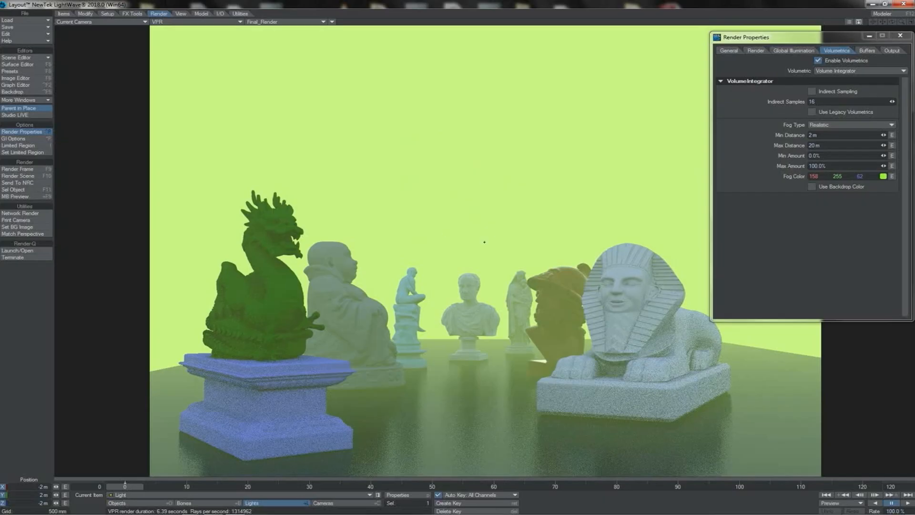
pyautogui.click(811, 187)
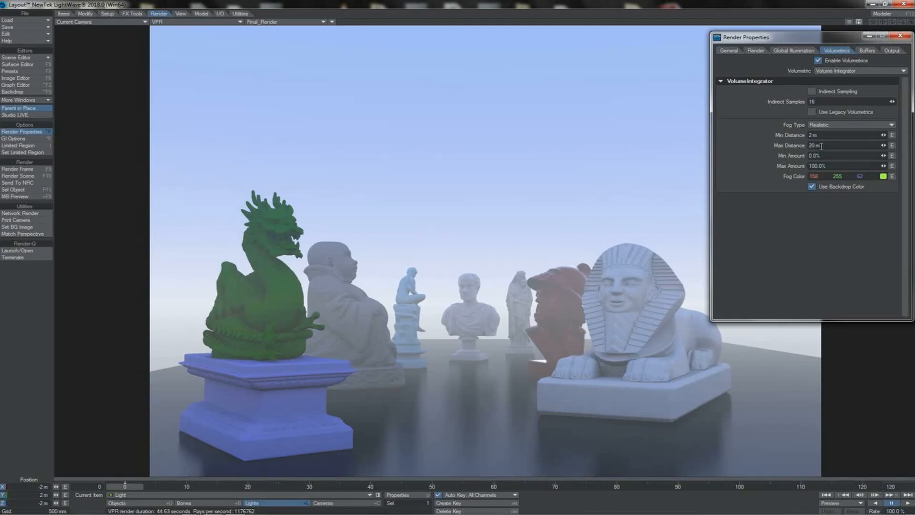
pyautogui.click(811, 186)
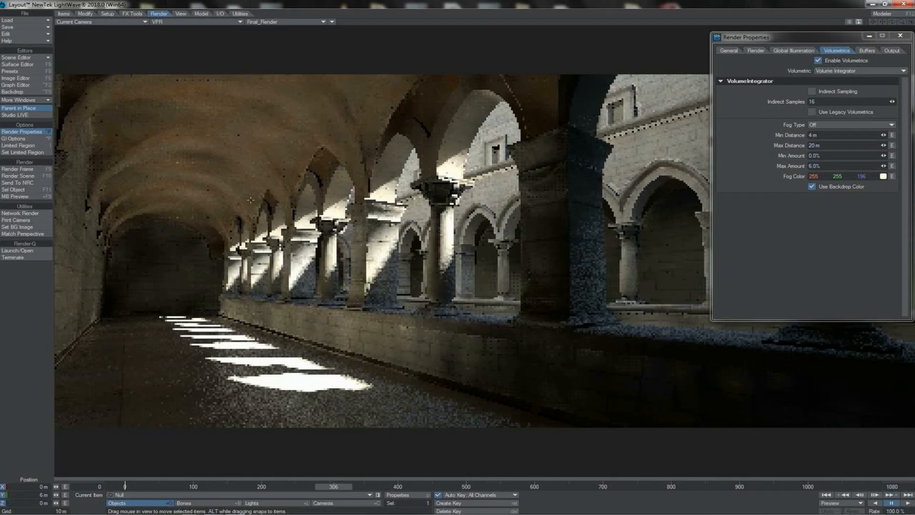
# Reopen the render properties for the cloister scene and choose the Realistic fog type
pyautogui.moveTo(782, 40); pyautogui.dragTo(771, 128)
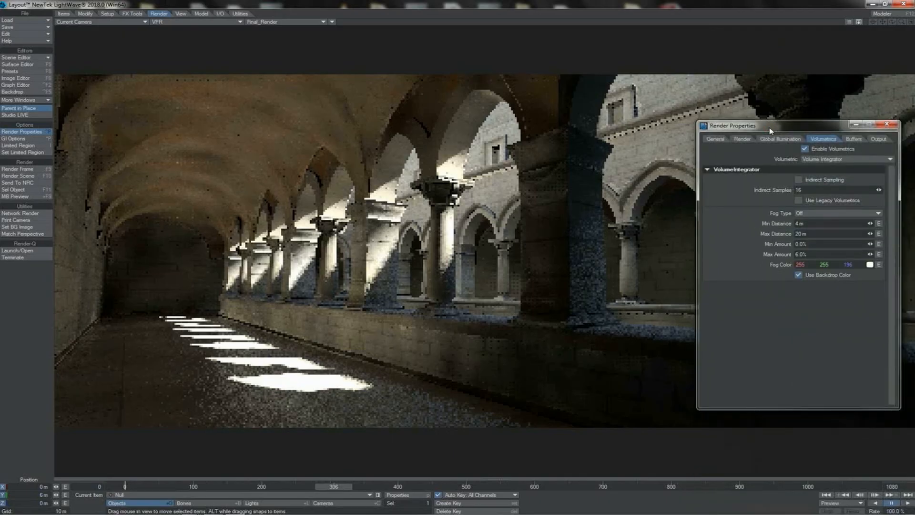
pyautogui.click(234, 294)
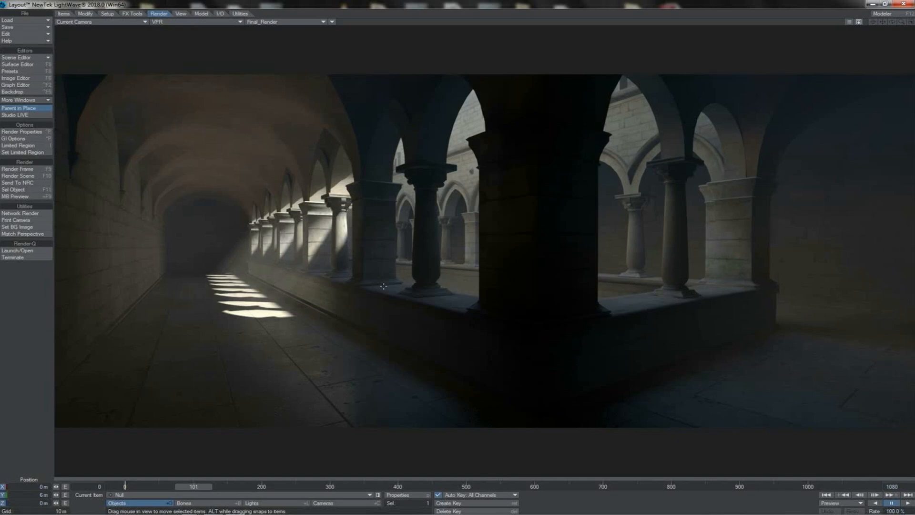
pyautogui.press('p')
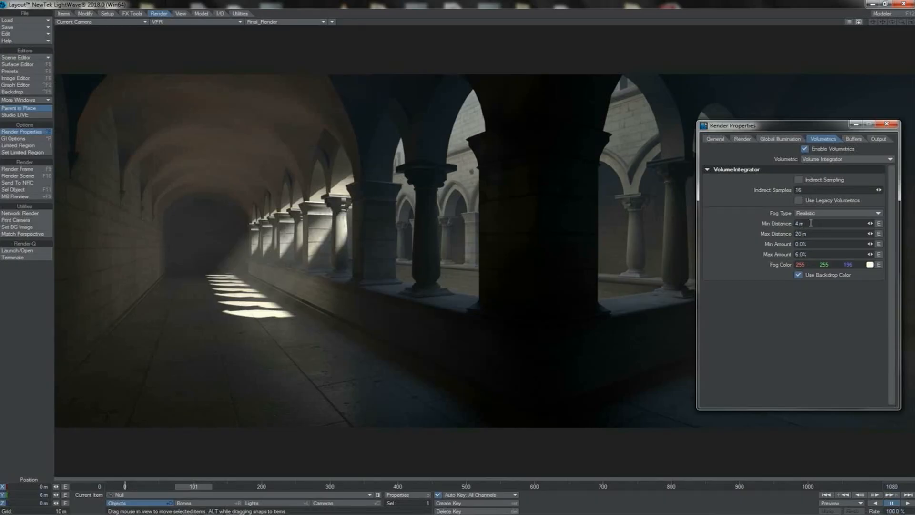
pyautogui.click(813, 216)
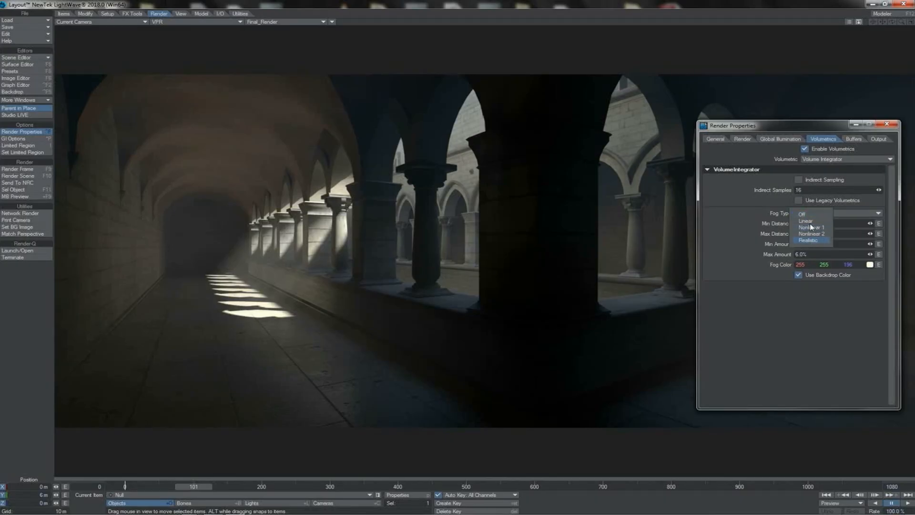
pyautogui.click(809, 240)
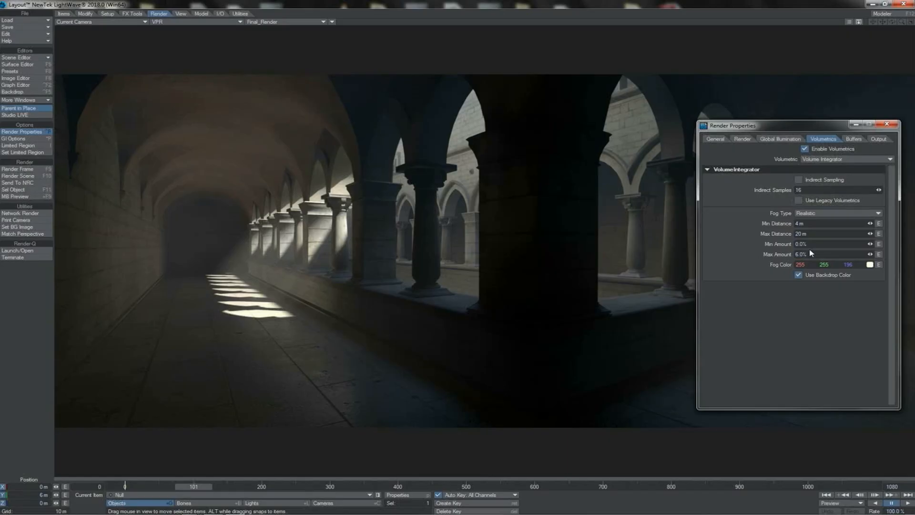
# Disable the backdrop color for the cloister's fog and set the fog color to white (255, 255, 255)
pyautogui.click(798, 275)
pyautogui.click(869, 265)
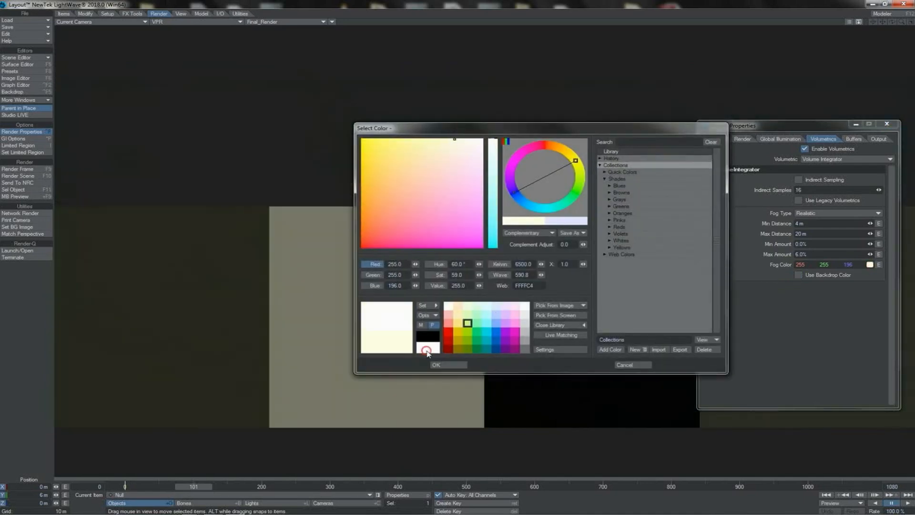
pyautogui.click(428, 351)
pyautogui.click(436, 365)
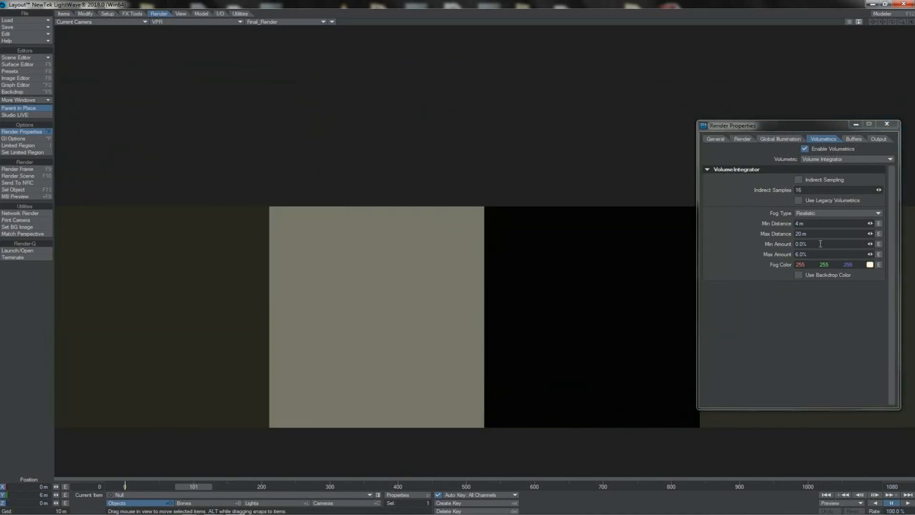
# Raise the fog's maximum amount to 100% and change the fog type to Linear
pyautogui.click(795, 254)
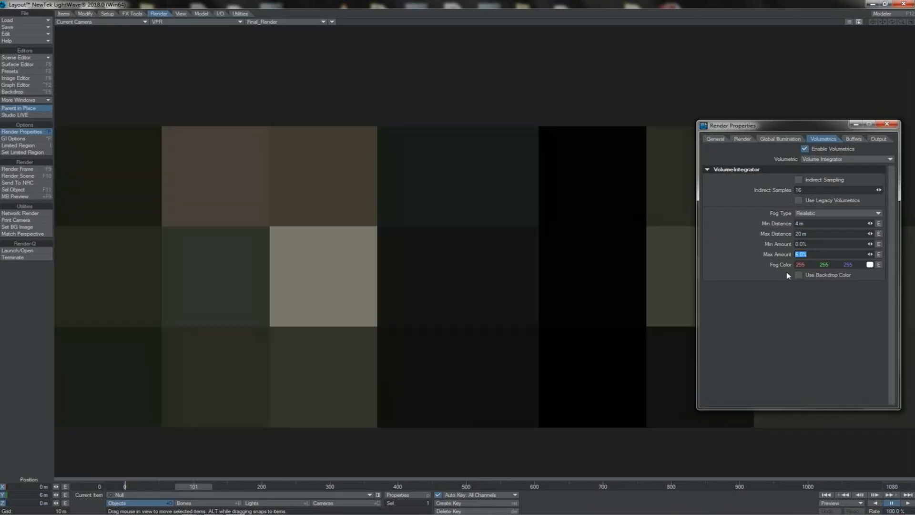
pyautogui.write('100')
pyautogui.press('Return')
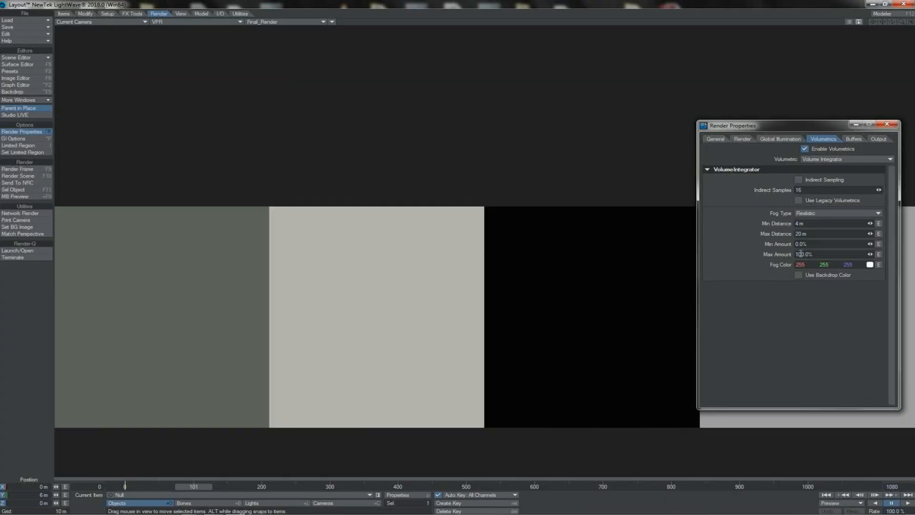
pyautogui.click(806, 214)
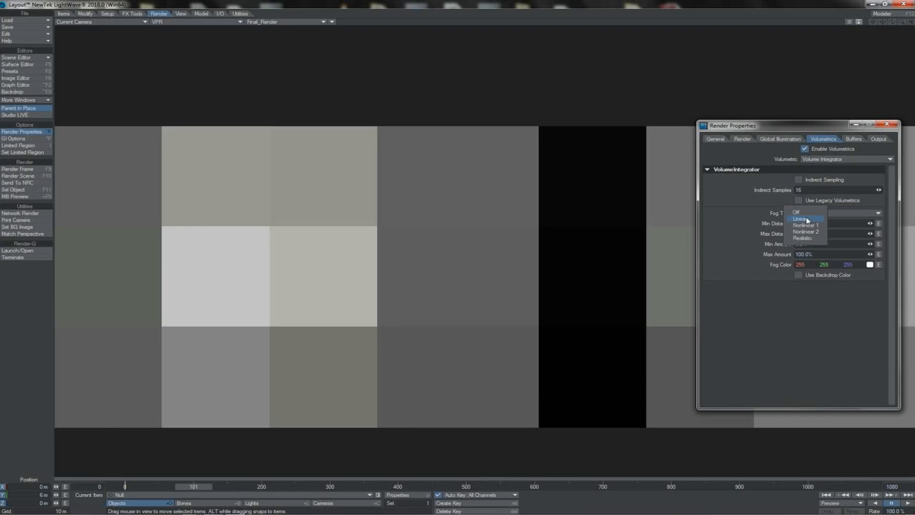
pyautogui.click(808, 219)
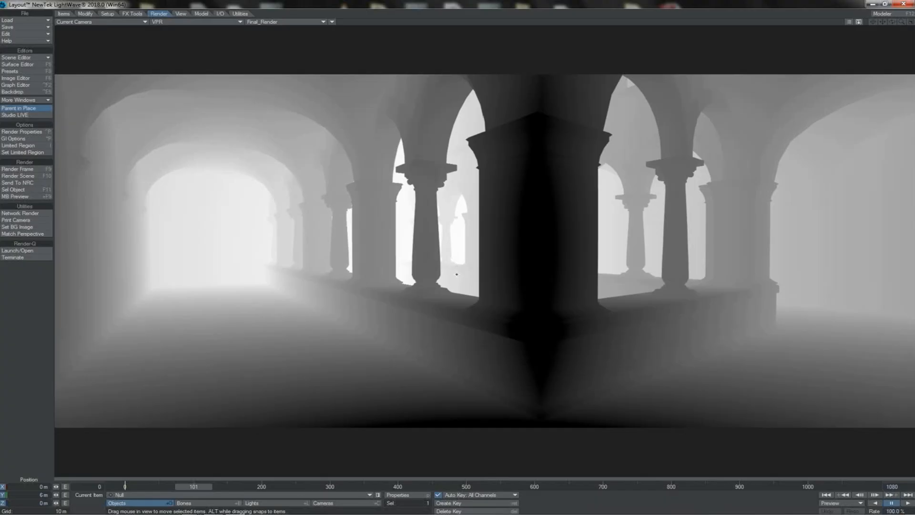
# Switch the VPR preview from the final render to the Fog buffer
pyautogui.click(293, 22)
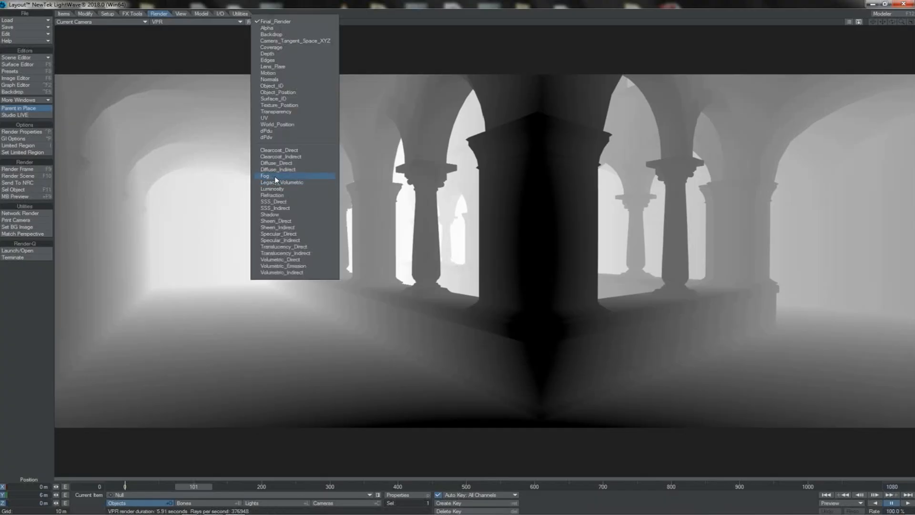
pyautogui.click(275, 177)
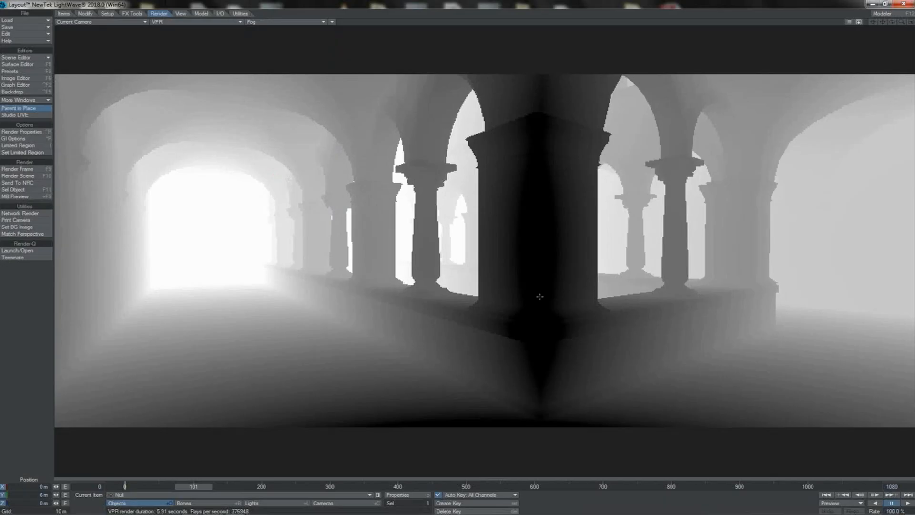